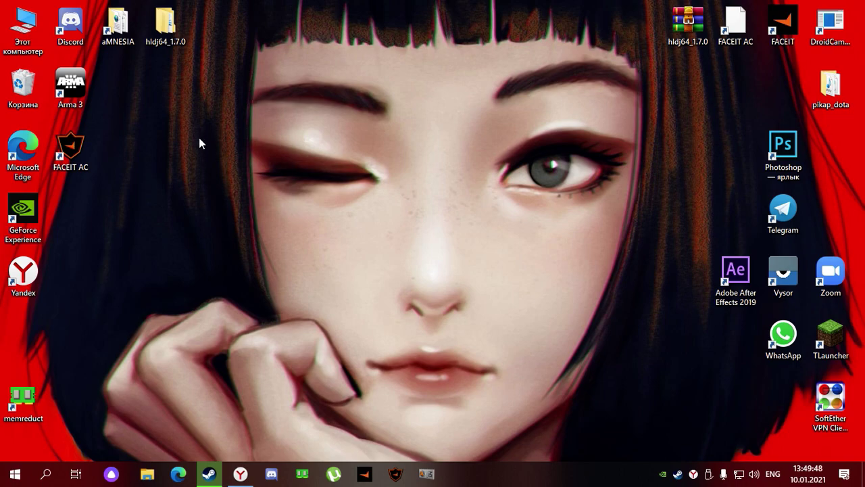
Open HLDJ, review the play key in the ddddd game profile's details, and minimize the window.
left_click(426, 473)
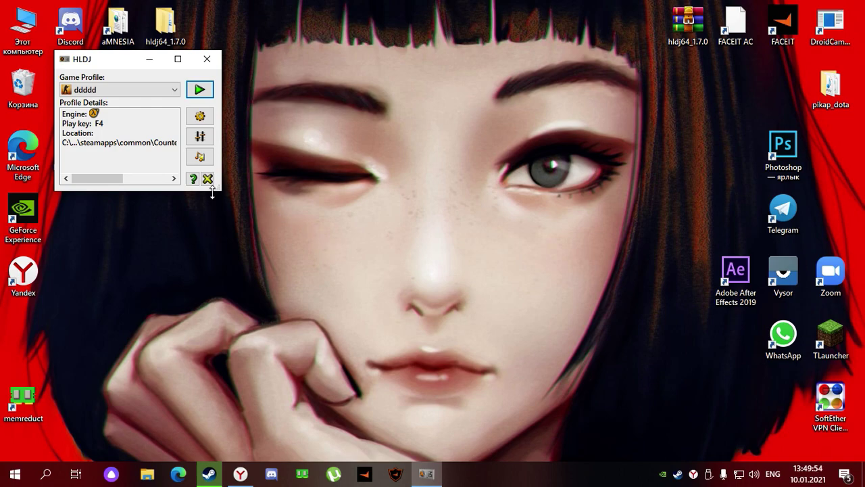
mouse_move(220, 190)
left_mouse_down()
mouse_move(421, 228)
mouse_move(218, 186)
left_mouse_up()
left_click_drag(107, 124, 86, 124)
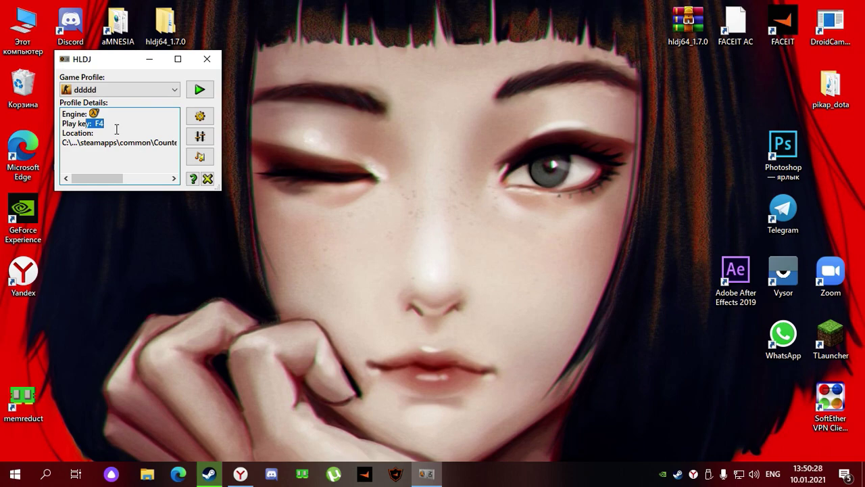
left_click(150, 59)
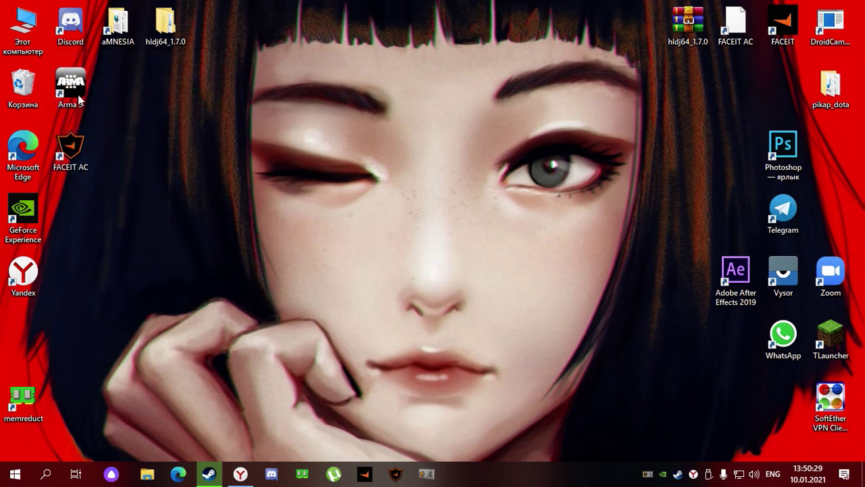
Open the Windows environment variables from This PC's properties through the advanced system settings.
double_click(23, 35)
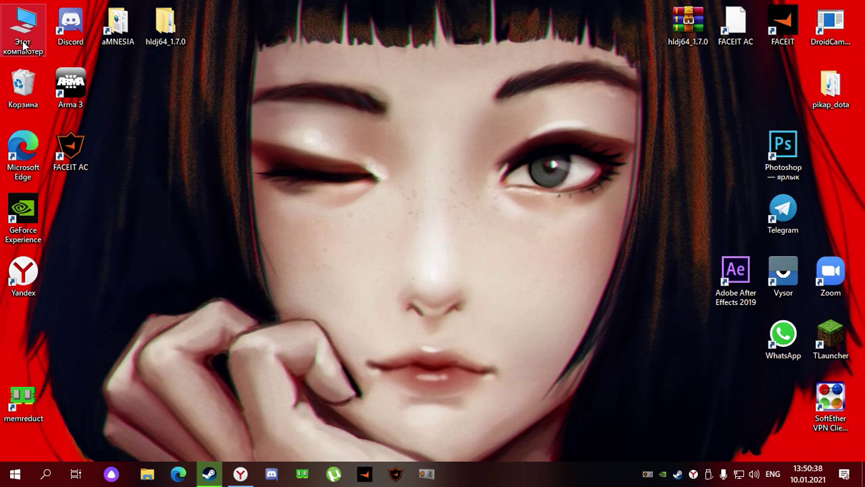
right_click(343, 230)
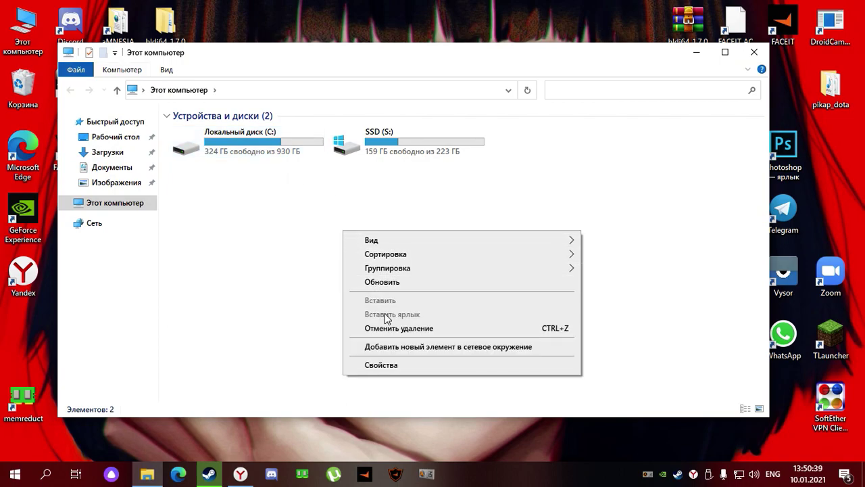
left_click(390, 369)
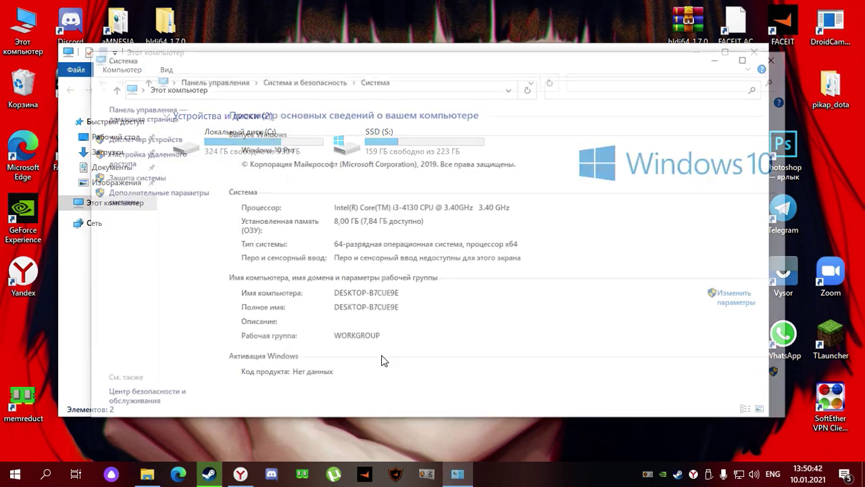
left_click(123, 196)
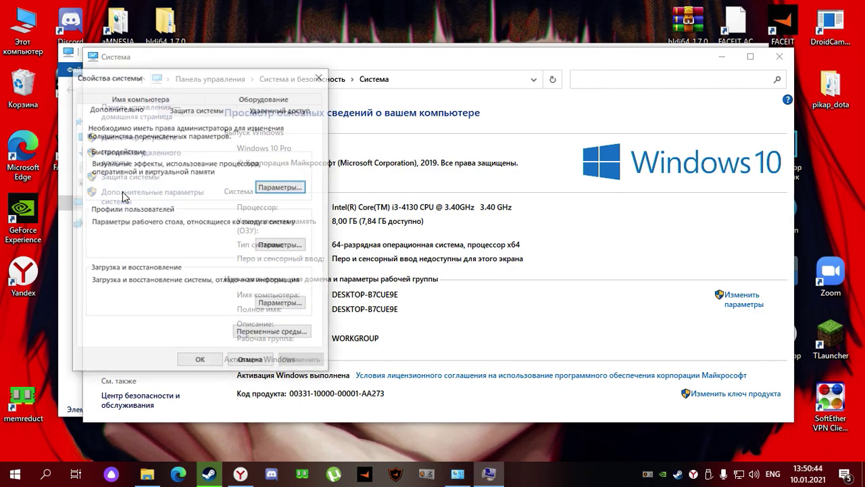
left_click(274, 335)
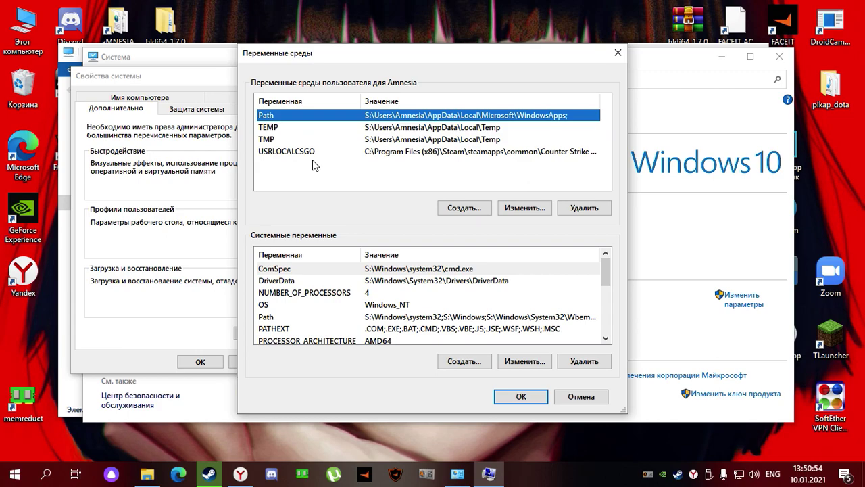
Check the USRLOCALCSGO entries in the user and system variables, and close the system windows.
left_click(280, 152)
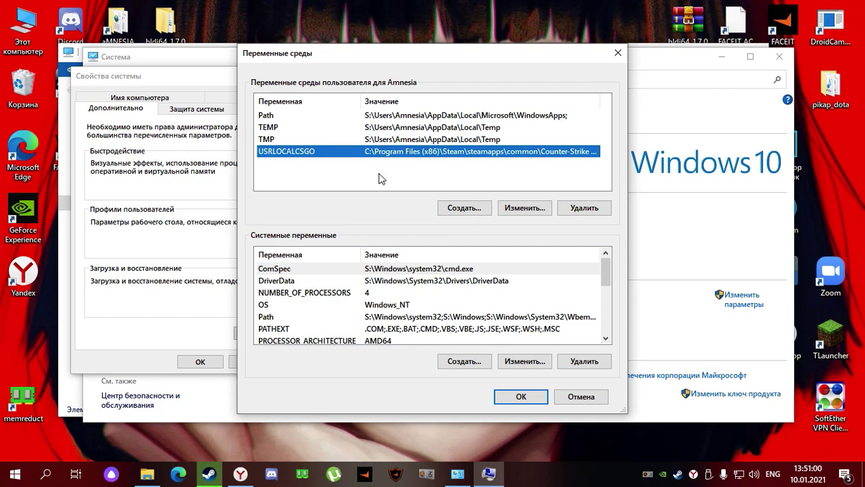
scroll(342, 305, "down", 4)
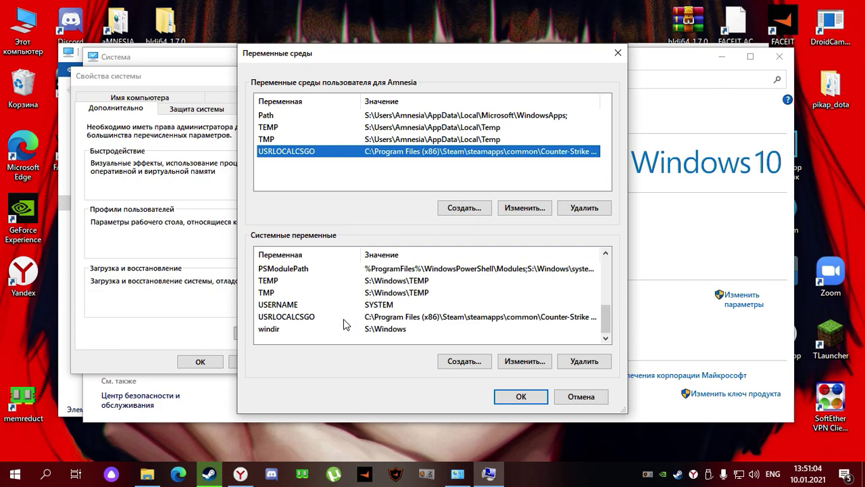
left_click(327, 318)
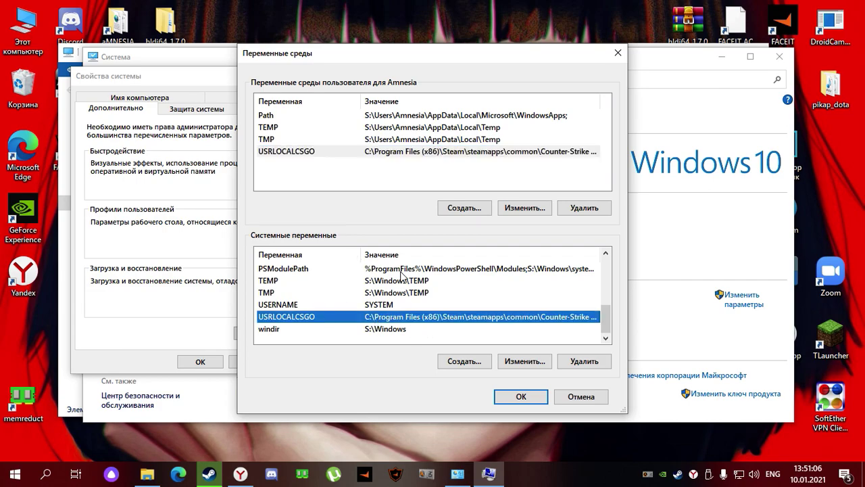
left_click(291, 152)
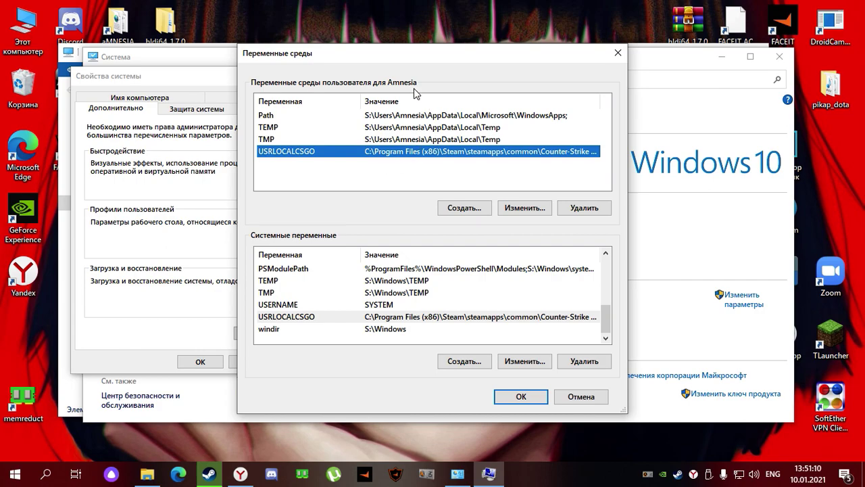
left_click(535, 396)
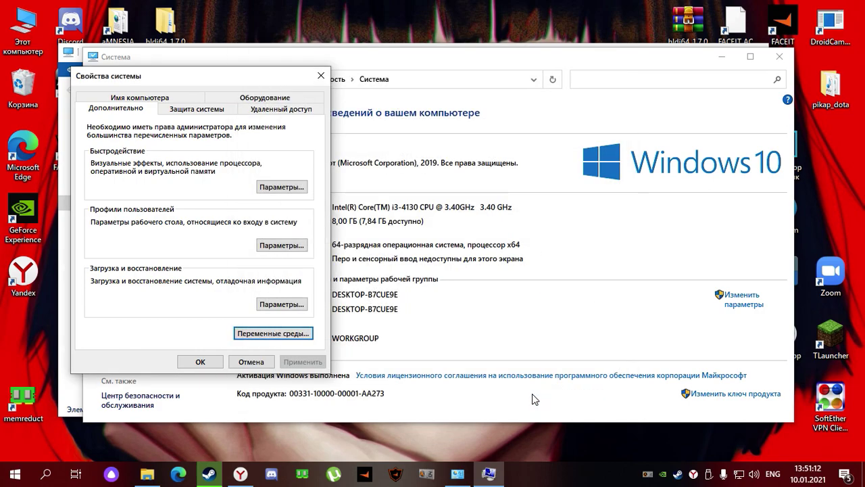
left_click(215, 364)
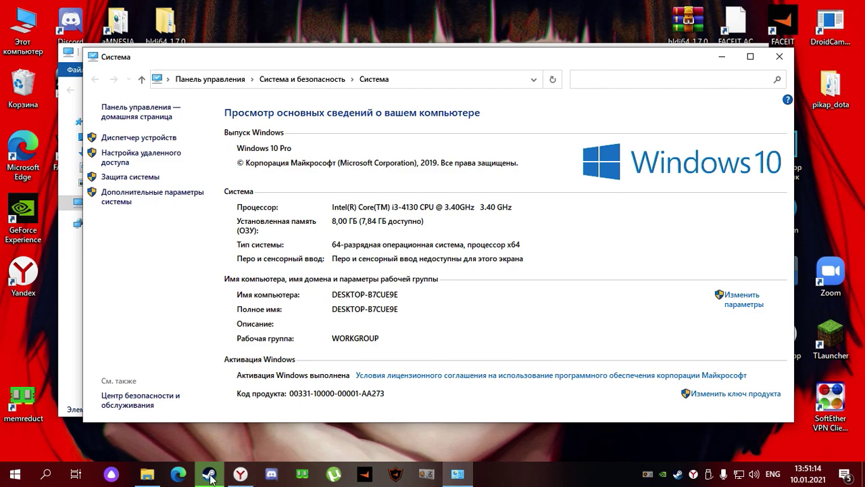
mouse_move(209, 473)
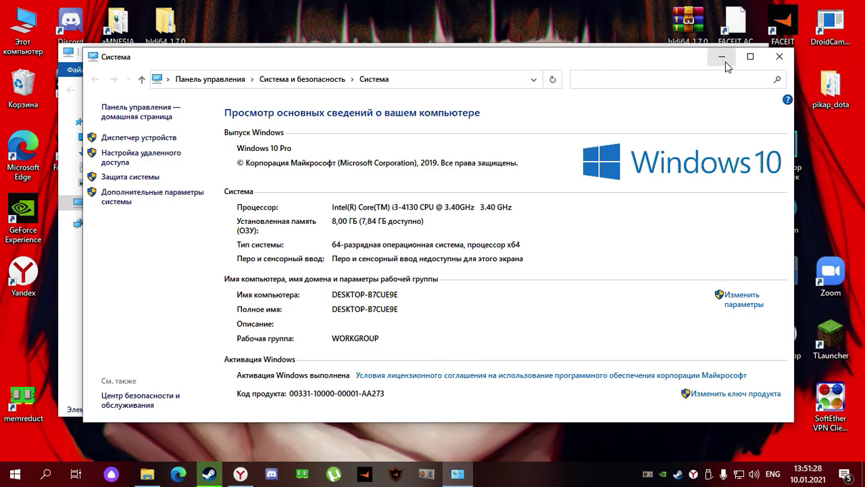
left_click(779, 56)
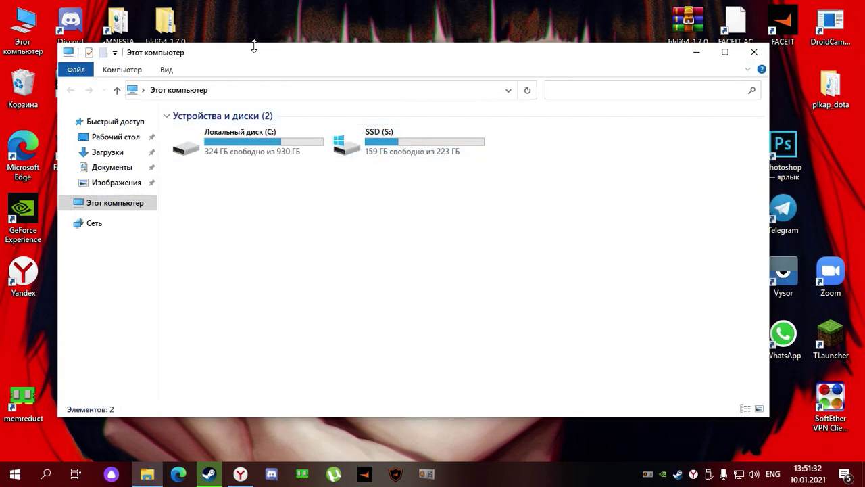
Open the Steam folder inside Program Files (x86) on drive C.
left_click_drag(253, 52, 436, 32)
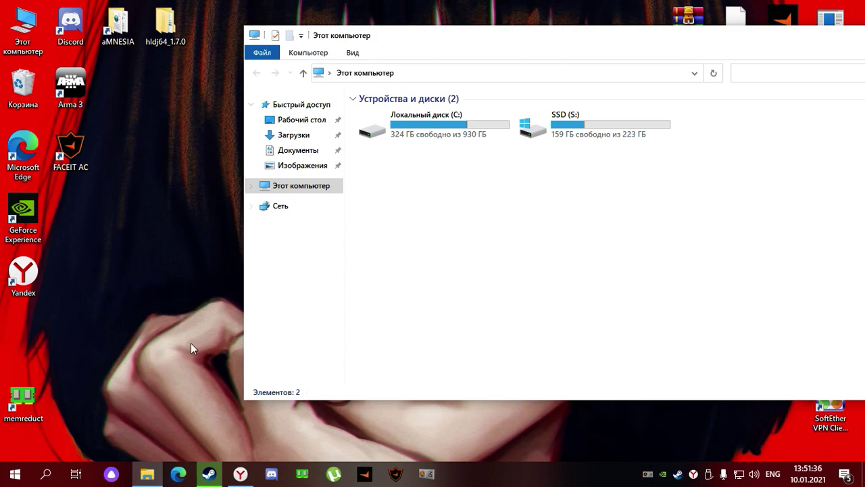
left_click(147, 473)
left_click(147, 473)
double_click(451, 118)
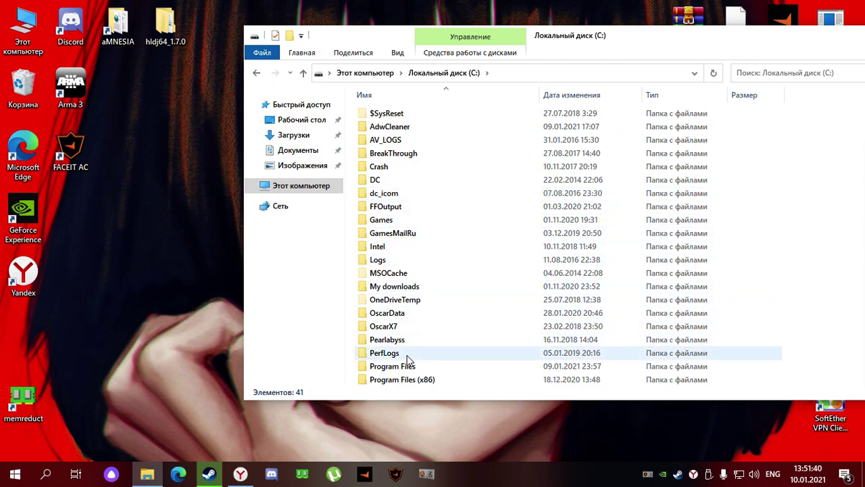
left_click(409, 383)
double_click(409, 383)
scroll(413, 241, "down", 12)
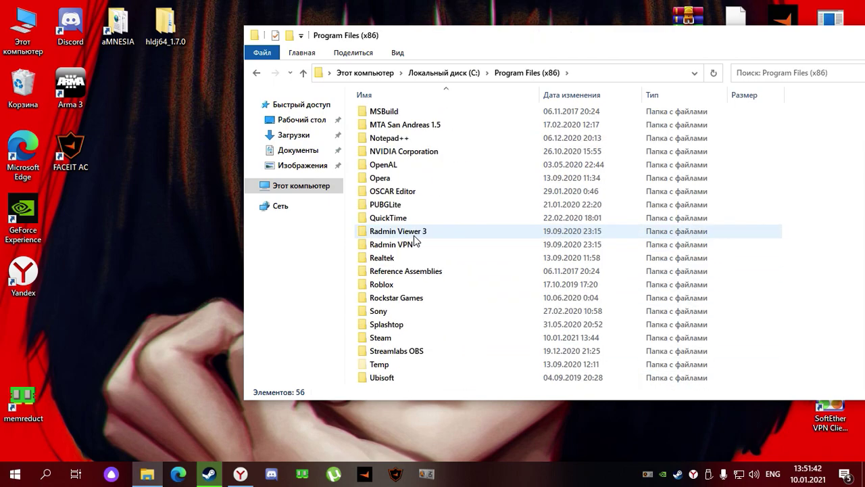
double_click(397, 219)
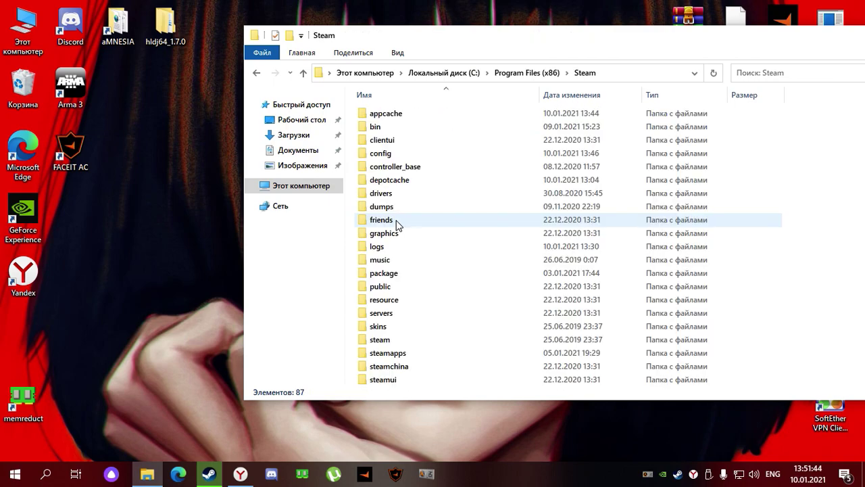
Browse from the Steam folder to steamapps\common\Counter-Strike Global Offensive\csgo\cfg.
scroll(396, 203, "down", 3)
double_click(396, 246)
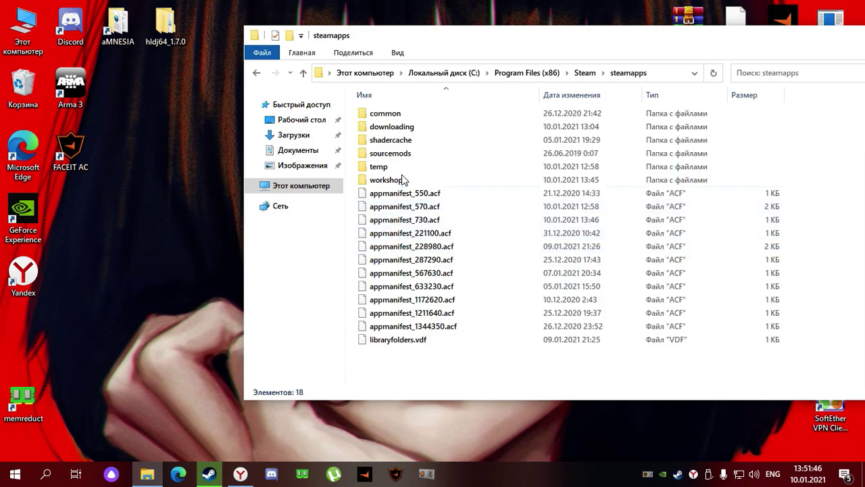
double_click(400, 116)
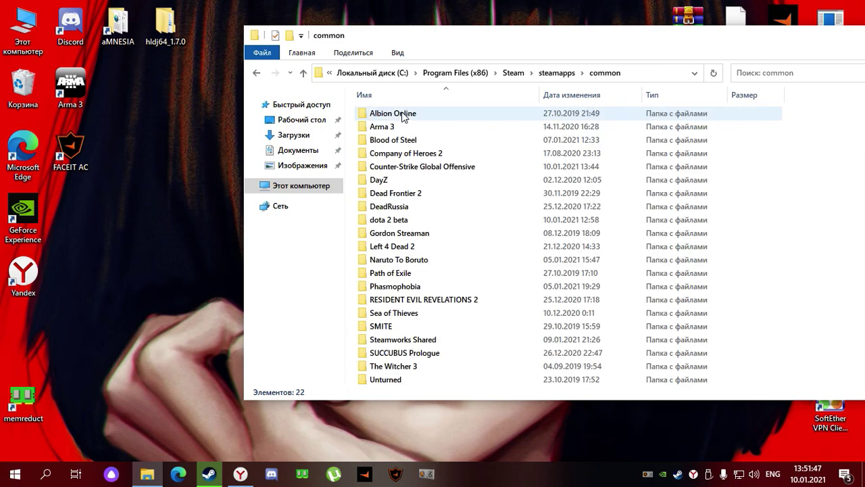
left_click(405, 154)
double_click(405, 166)
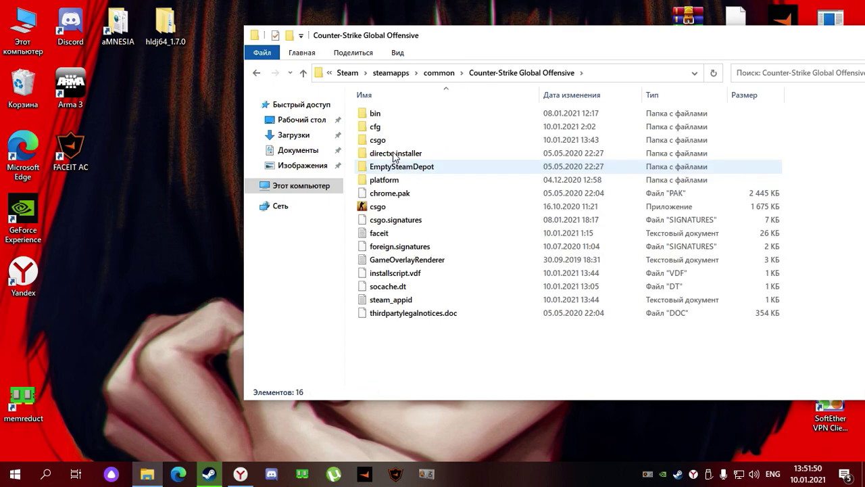
left_click(383, 140)
double_click(384, 140)
double_click(386, 141)
Look through the files in the cfg folder and clear the folder window off the desktop.
scroll(508, 283, "down", 10)
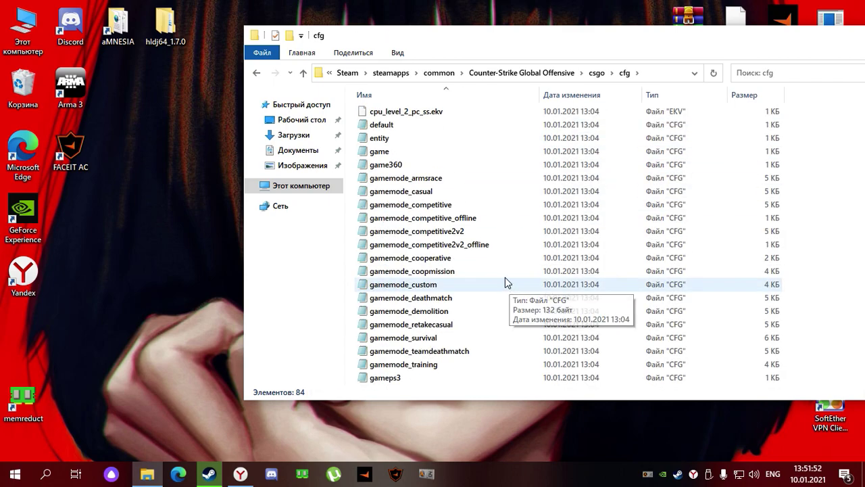
scroll(448, 261, "down", 6)
scroll(448, 248, "up", 13)
scroll(448, 248, "up", 8)
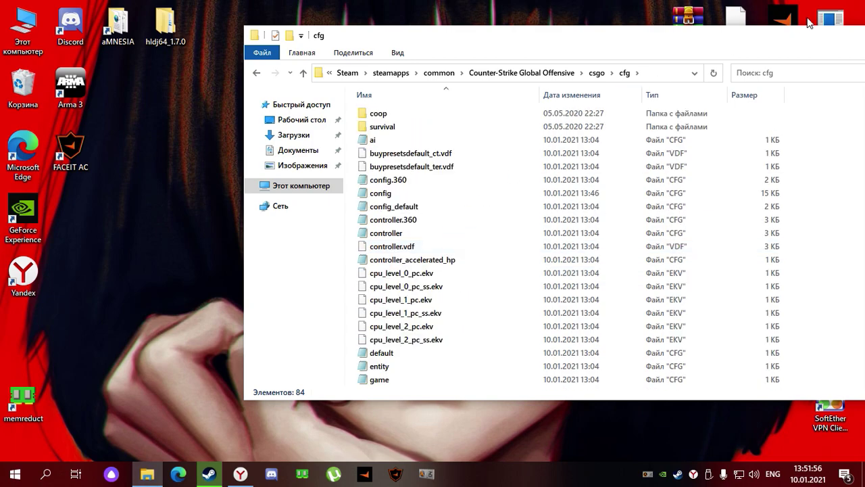
left_click_drag(778, 37, 576, 39)
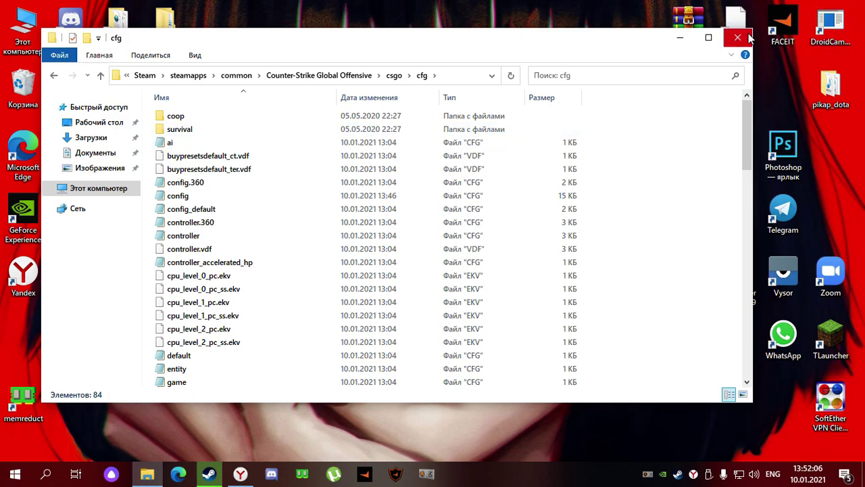
key("super+d")
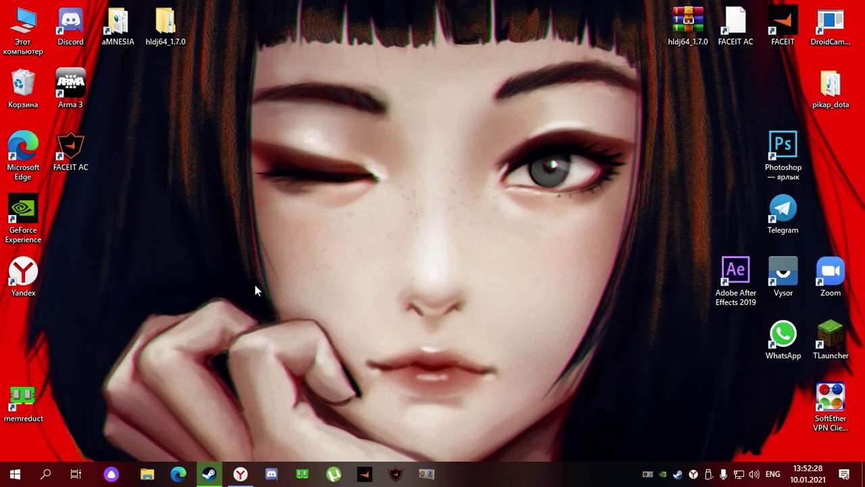
Reopen the environment variables from This PC's properties to view both lists, and close all the windows.
double_click(23, 27)
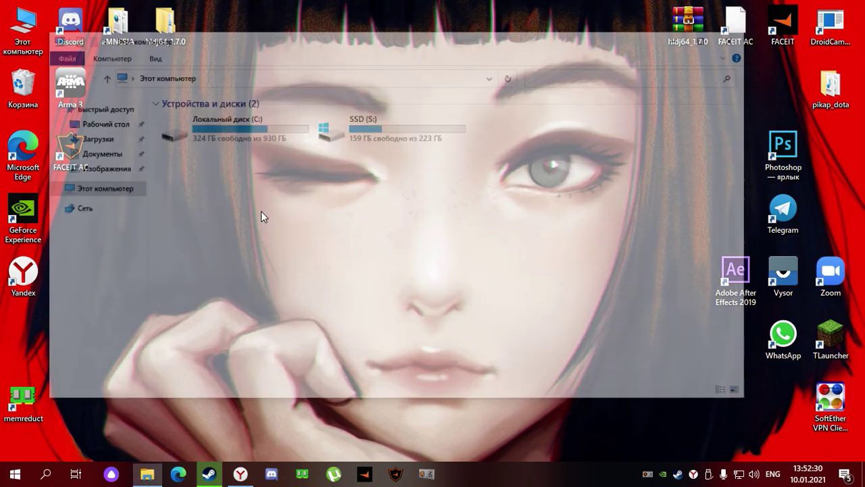
right_click(390, 311)
left_click(401, 444)
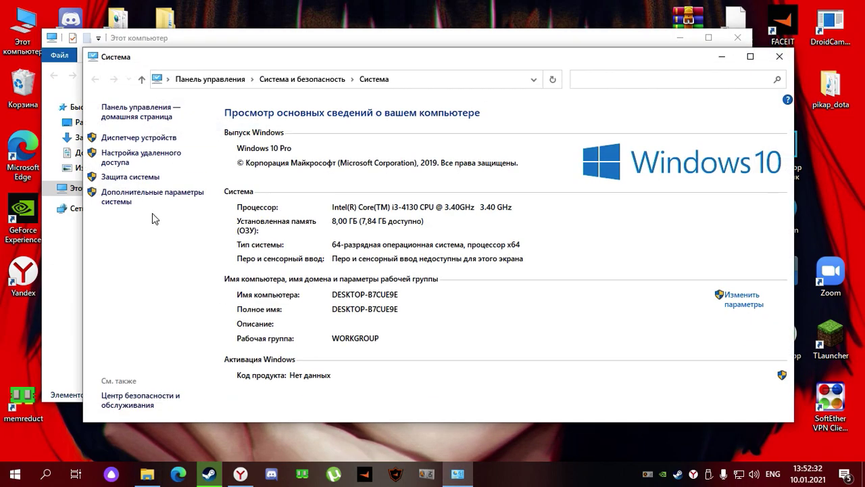
left_click(135, 196)
left_click(322, 349)
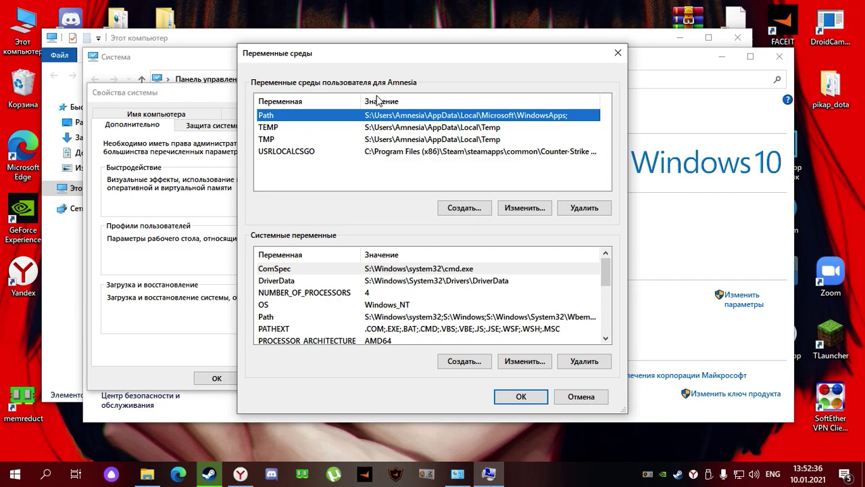
left_click(522, 397)
left_click(216, 378)
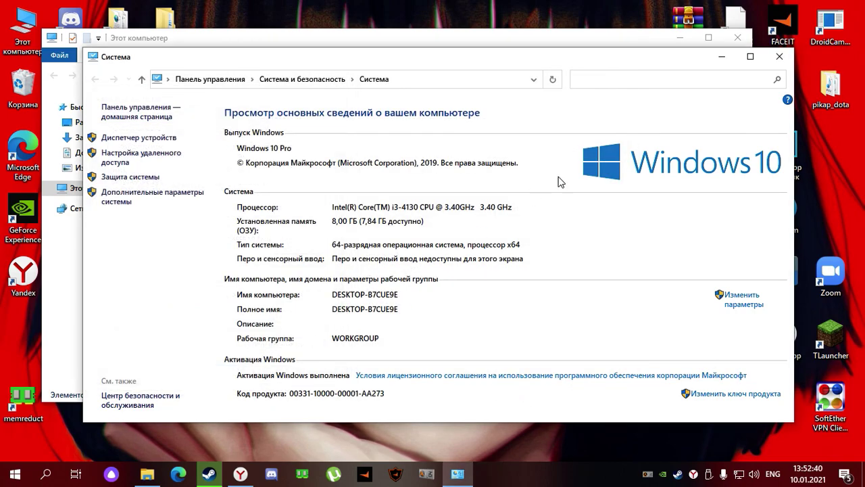
left_click(776, 58)
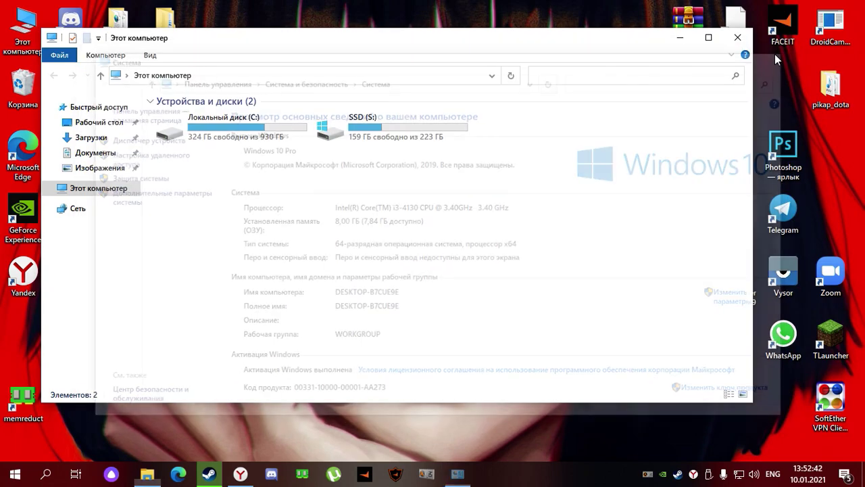
left_click(747, 45)
right_click(318, 149)
left_click(337, 188)
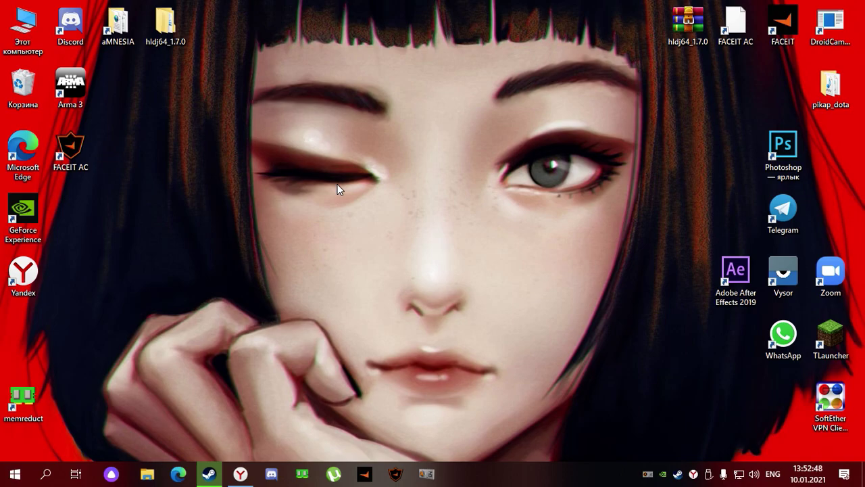
right_click(280, 163)
left_click(313, 200)
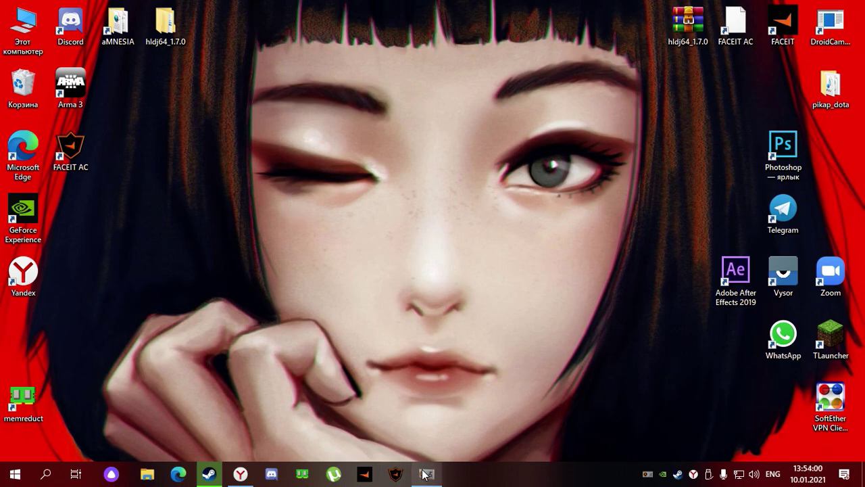
Open HLDJ's Audio Converter and examine its input and output directory paths.
left_click(250, 206)
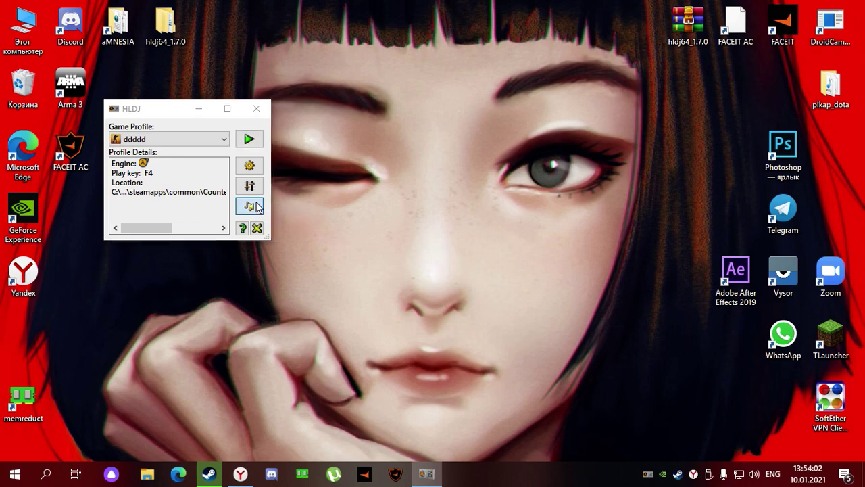
left_click(243, 181)
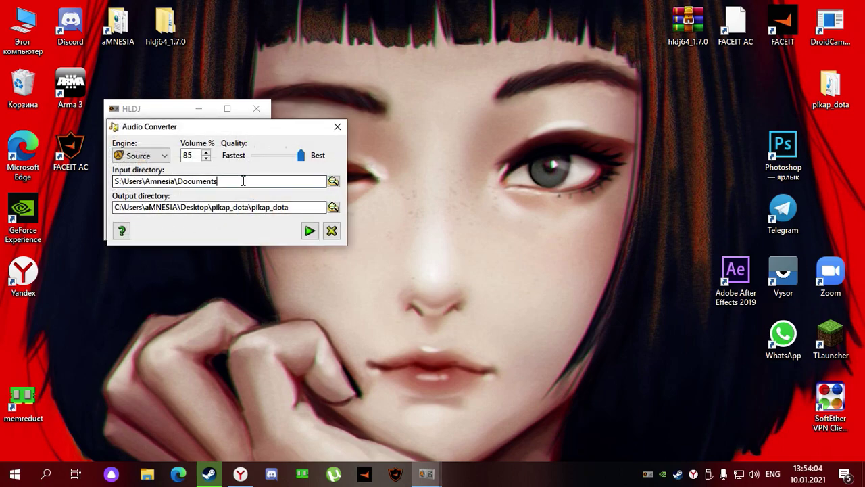
left_click_drag(230, 181, 110, 177)
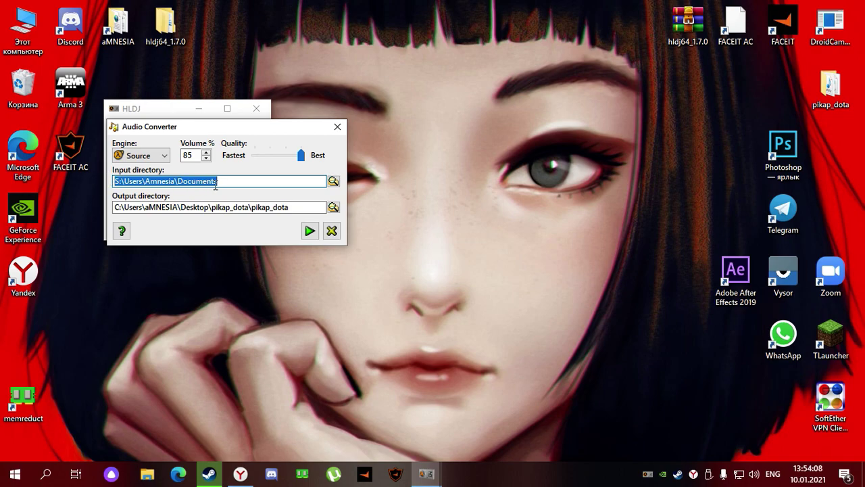
left_click_drag(291, 207, 114, 207)
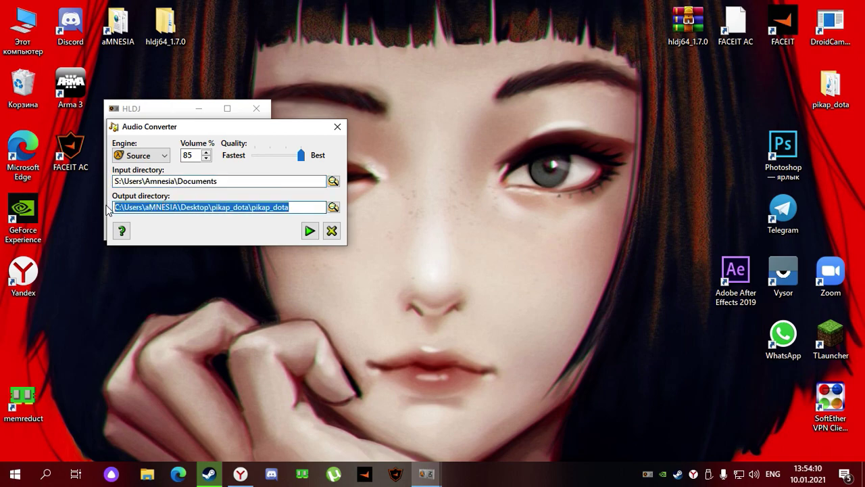
Set the Audio Converter's engine to CS:GO.
left_click(143, 156)
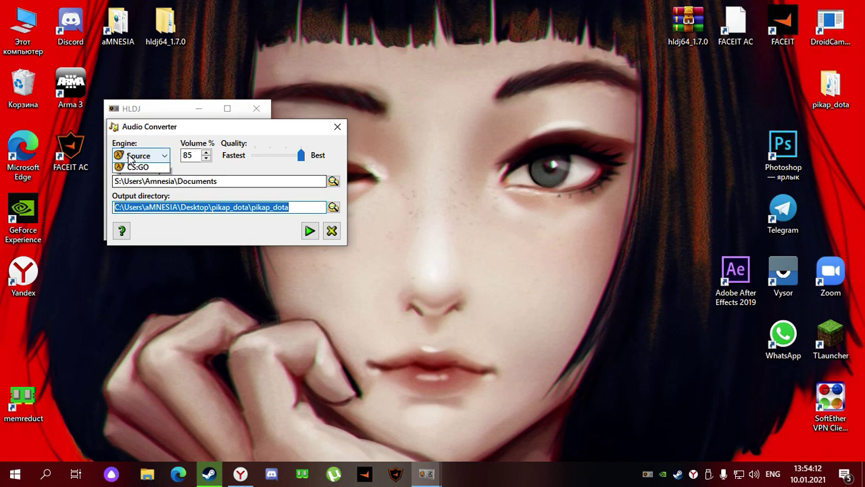
left_click(147, 194)
left_click(143, 155)
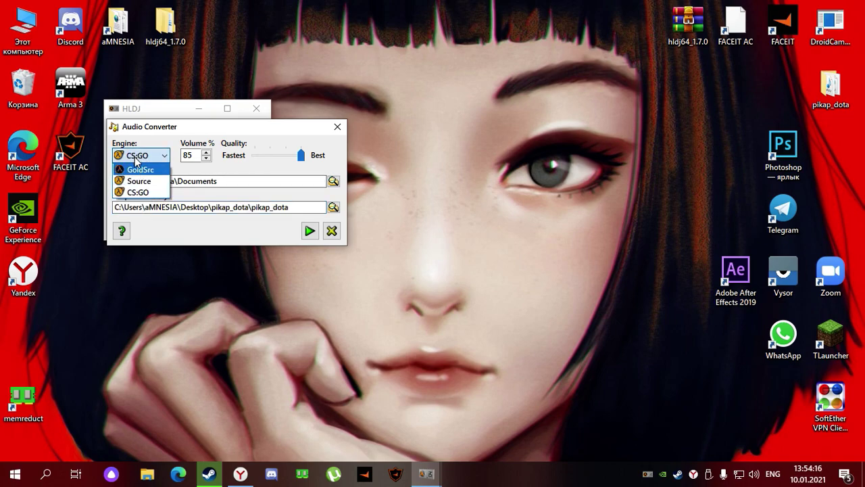
left_click(143, 194)
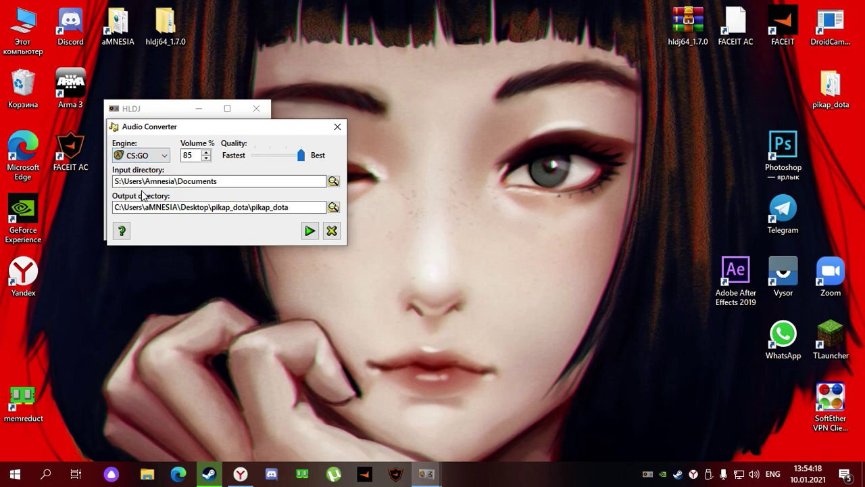
Recheck the input and output directories, and close the Audio Converter without converting anything.
left_click(244, 180)
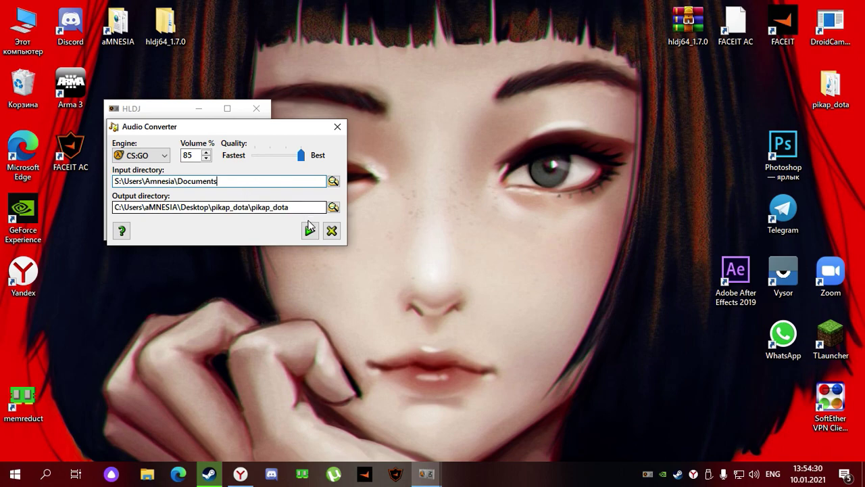
left_click_drag(297, 207, 113, 206)
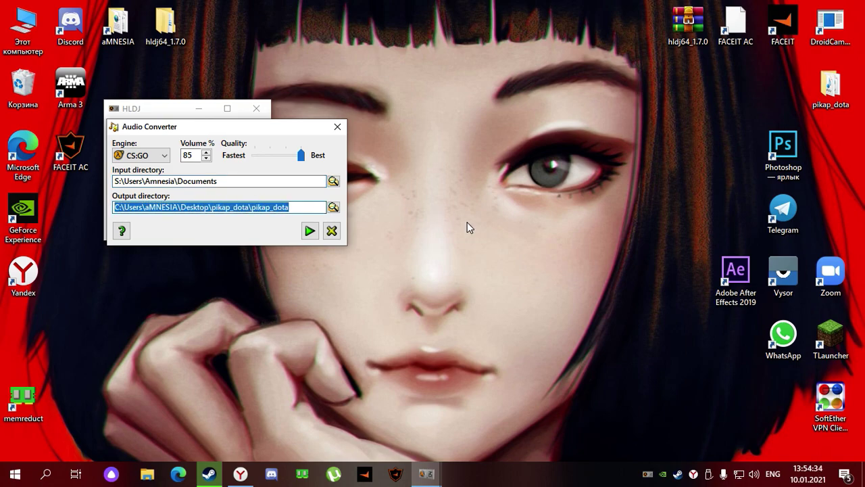
right_click(556, 150)
left_click(463, 161)
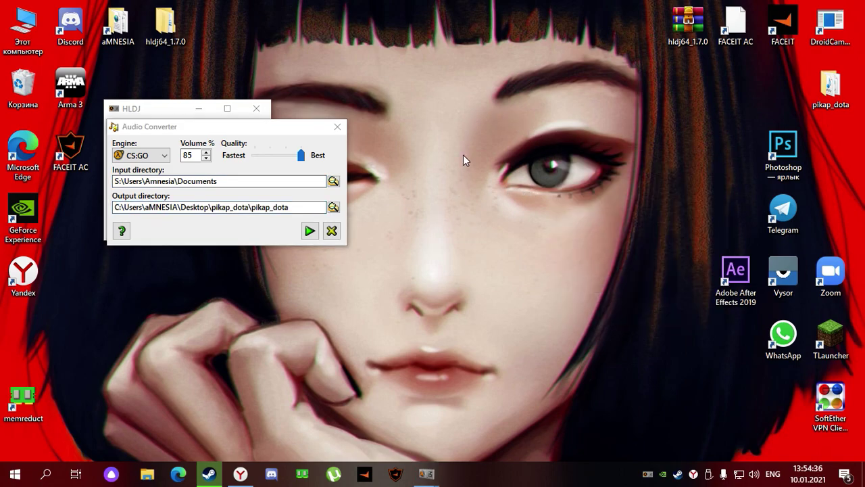
right_click(463, 154)
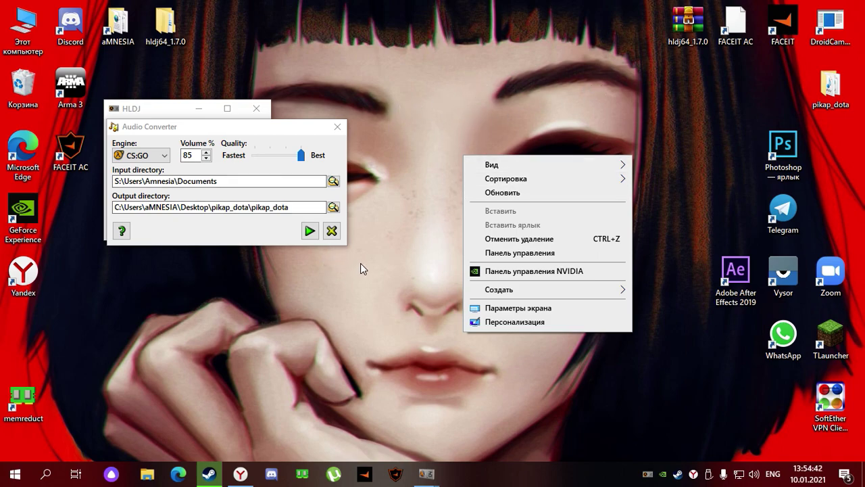
left_click(337, 129)
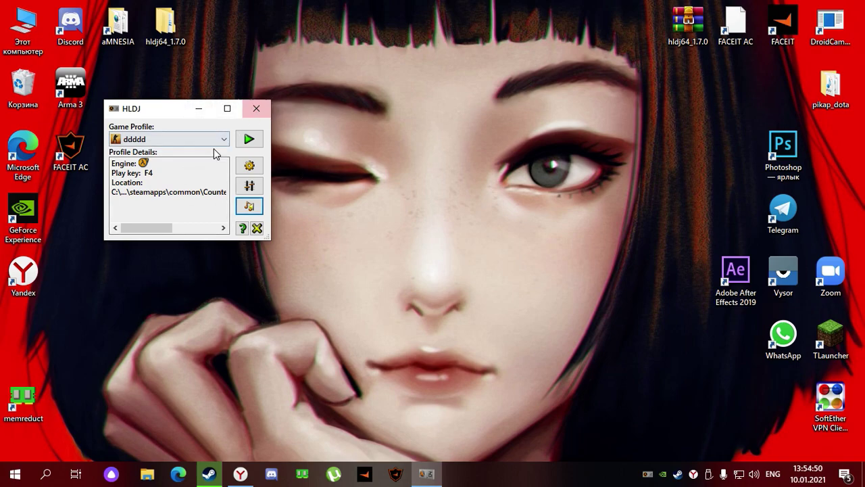
mouse_move(98, 100)
left_mouse_down()
mouse_move(97, 89)
mouse_move(98, 100)
left_mouse_up()
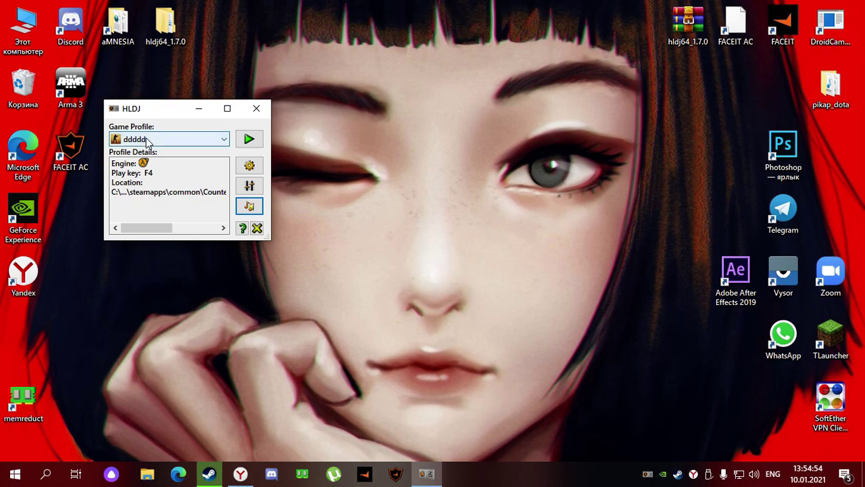